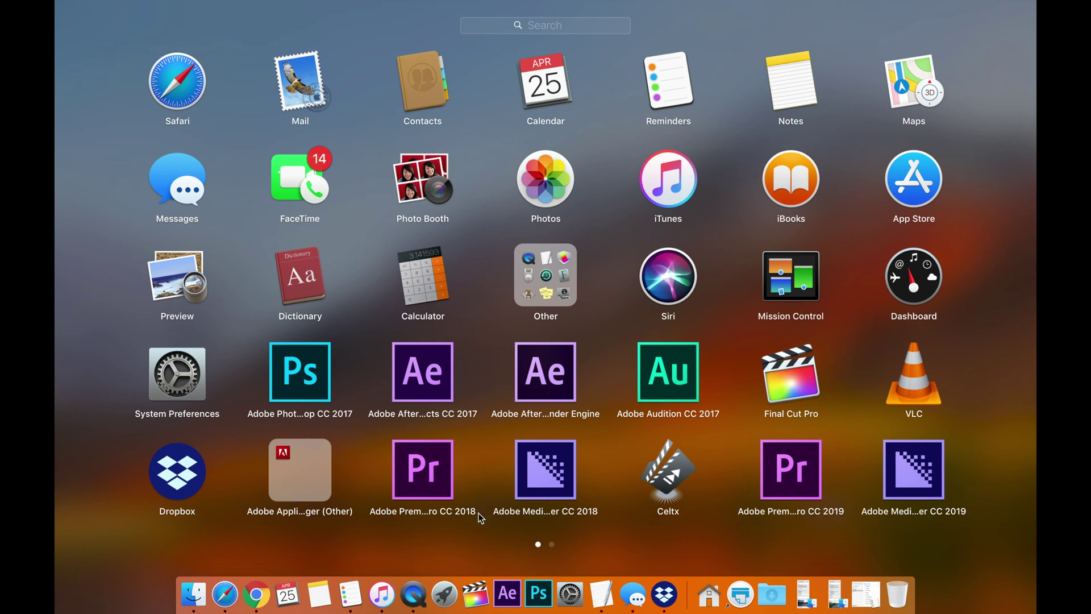
Step: Launch the App Store from a Spotlight search for 'app'
{"action": "left_click", "coordinate": [449, 595]}
{"action": "left_click", "coordinate": [847, 12]}
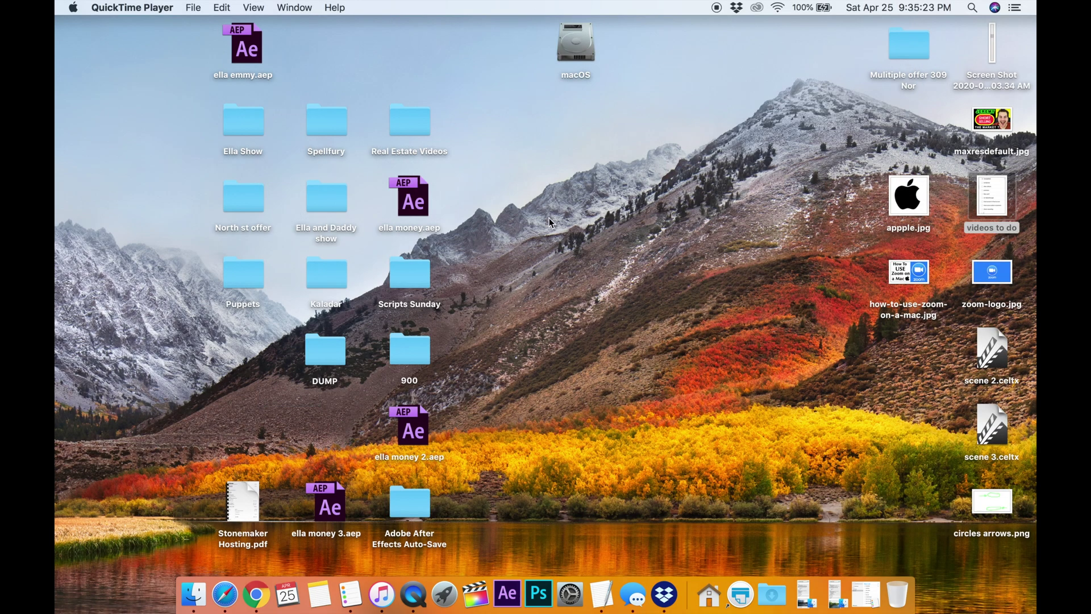
{"action": "key", "text": "super+space"}
{"action": "type", "text": "app"}
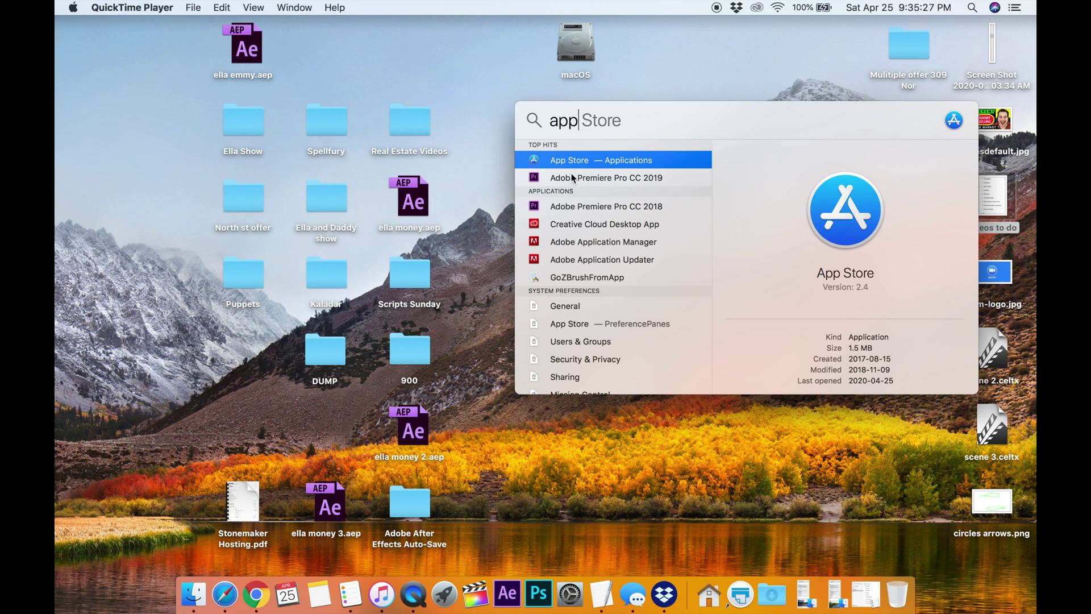
{"action": "double_click", "coordinate": [563, 163]}
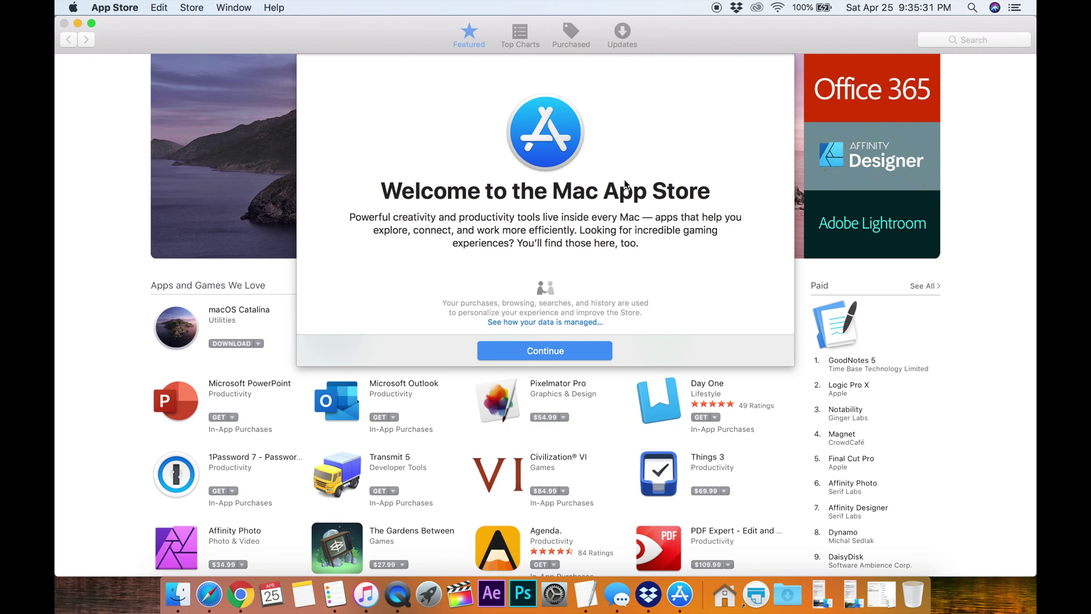
Step: Dismiss the App Store welcome screen to reach the Featured page
{"action": "left_click", "coordinate": [554, 351]}
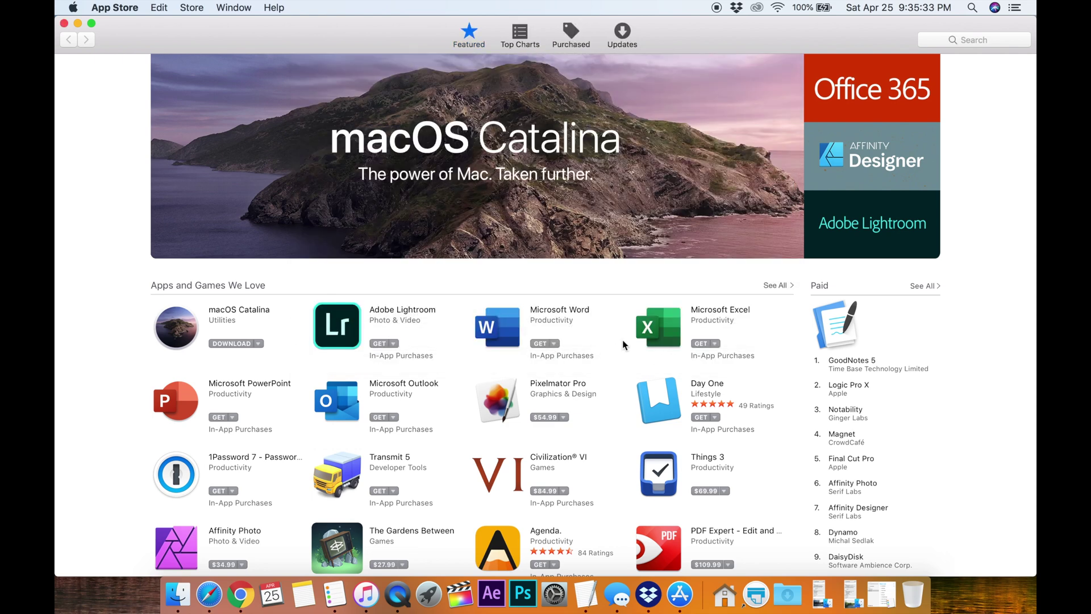
{"action": "scroll", "coordinate": [994, 250], "scroll_direction": "down", "scroll_amount": 1}
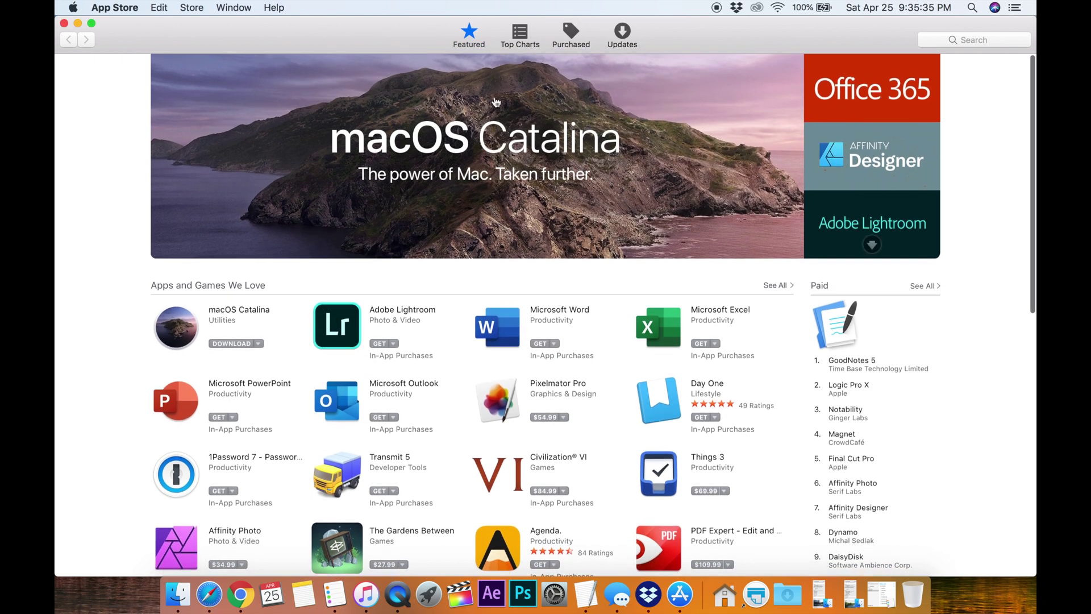
{"action": "scroll", "coordinate": [816, 446], "scroll_direction": "down", "scroll_amount": 1}
{"action": "scroll", "coordinate": [814, 447], "scroll_direction": "down", "scroll_amount": 1}
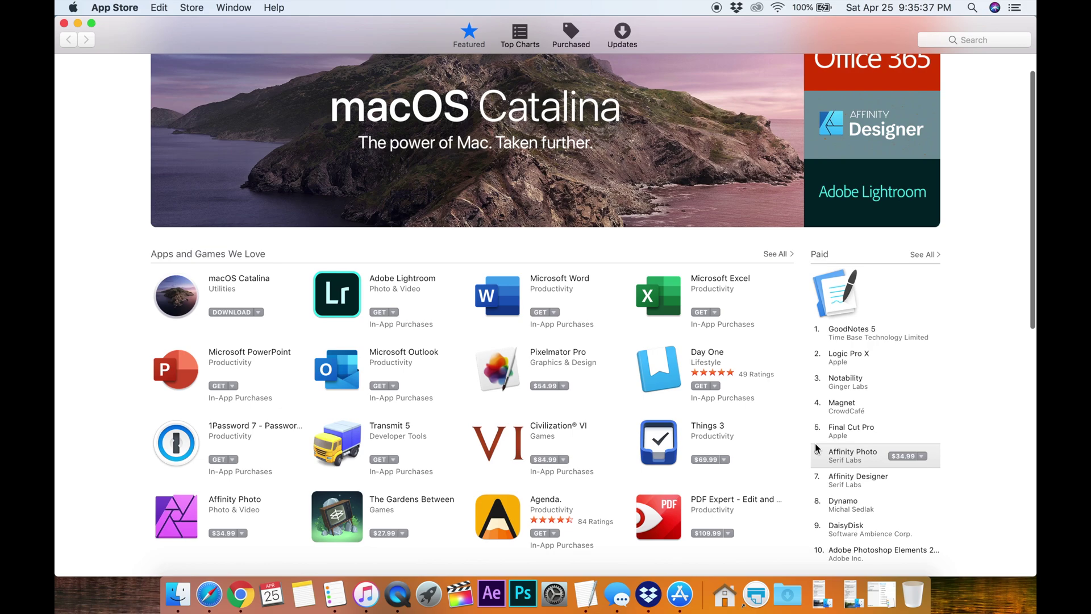
{"action": "scroll", "coordinate": [815, 447], "scroll_direction": "down", "scroll_amount": 10}
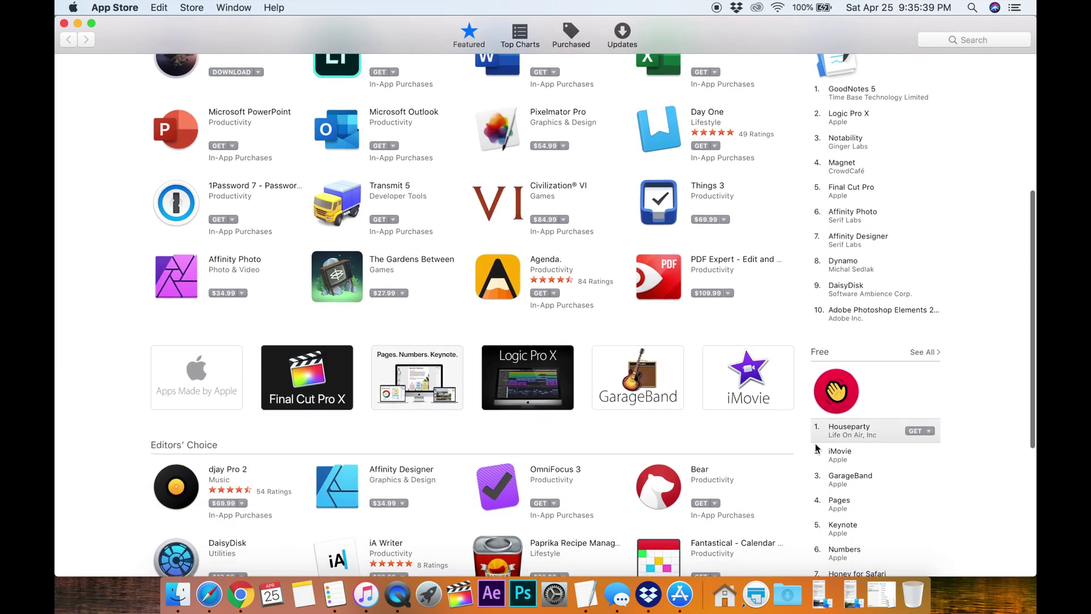
{"action": "scroll", "coordinate": [815, 448], "scroll_direction": "down", "scroll_amount": 10}
{"action": "scroll", "coordinate": [814, 448], "scroll_direction": "up", "scroll_amount": 5}
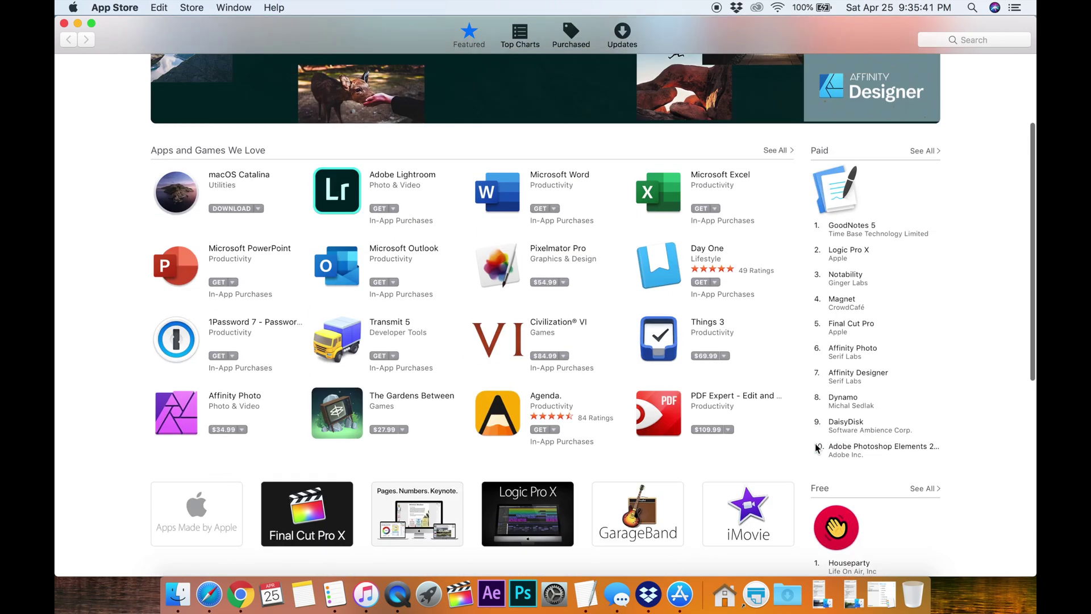
{"action": "scroll", "coordinate": [815, 448], "scroll_direction": "up", "scroll_amount": 2}
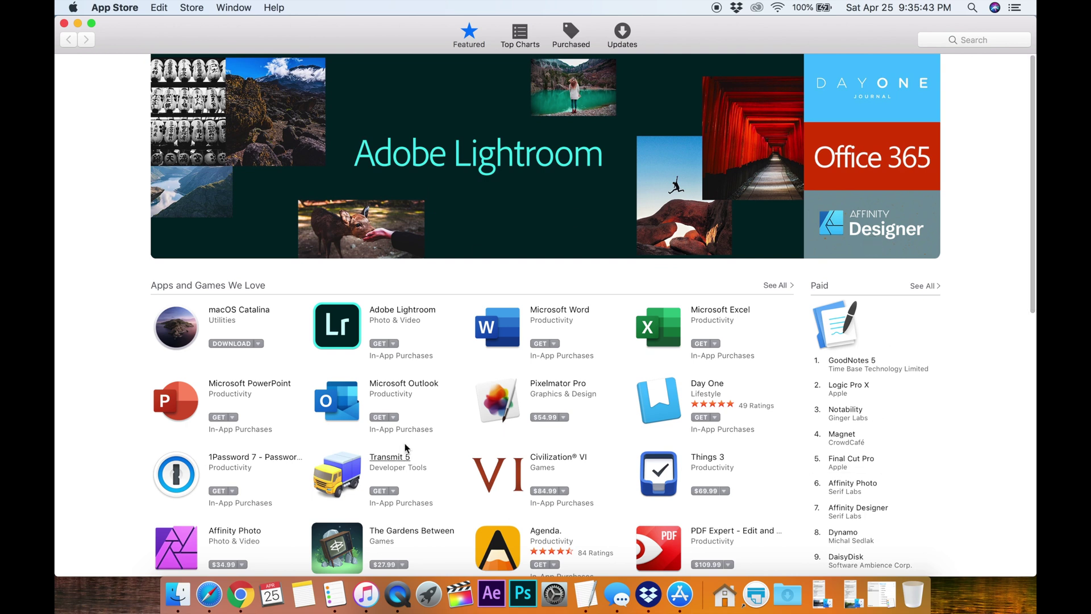
Step: Sign in with the Apple ID and list purchases: Battery Monitor, Final Cut Pro, GarageBand
{"action": "left_click", "coordinate": [275, 8]}
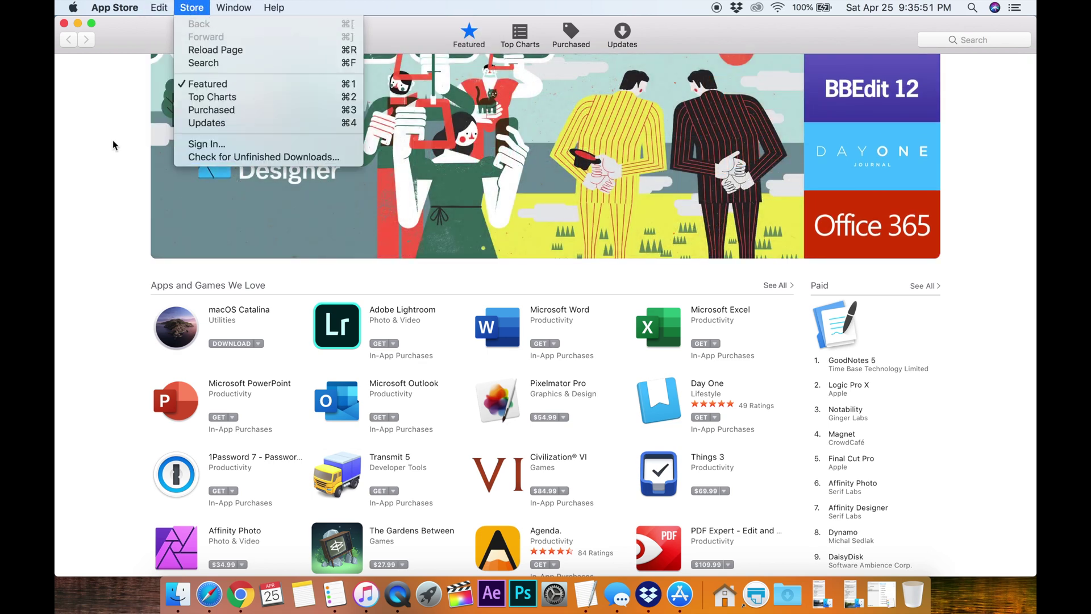
{"action": "left_click", "coordinate": [88, 122]}
{"action": "left_click", "coordinate": [566, 45]}
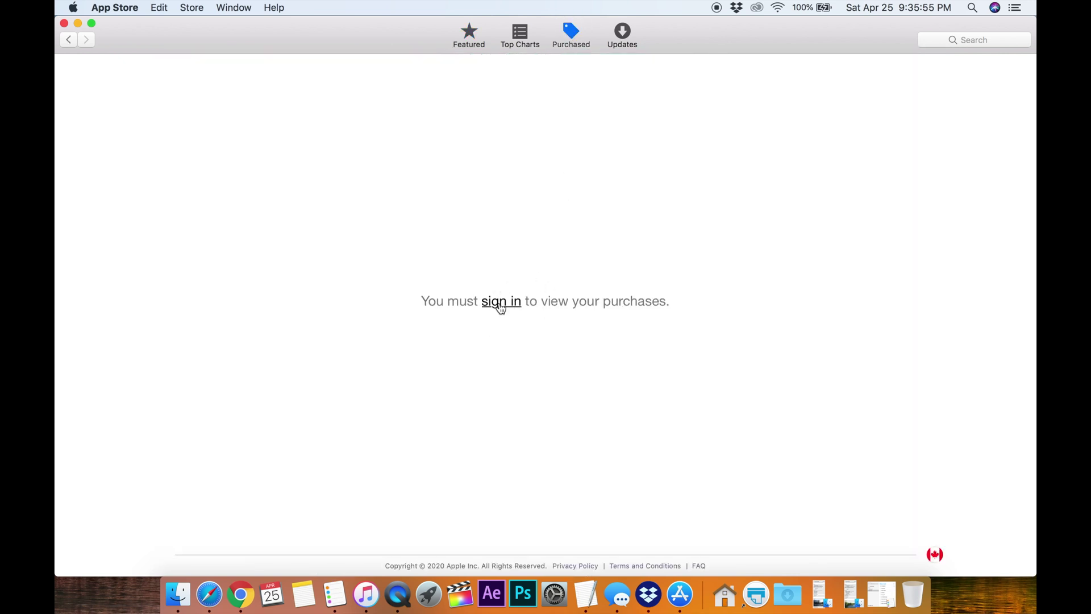
{"action": "left_click", "coordinate": [501, 304]}
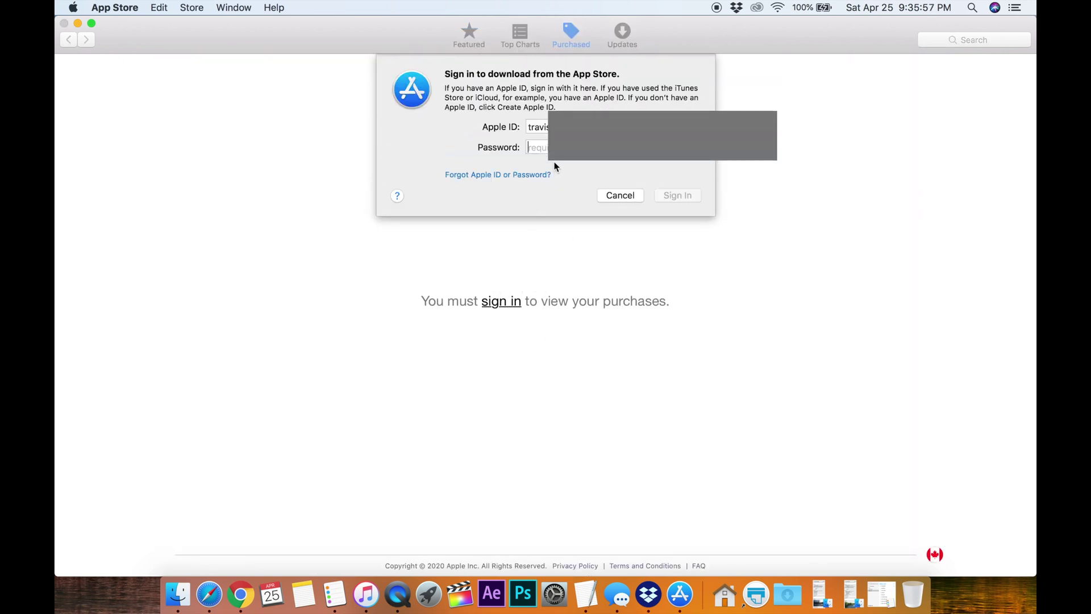
{"action": "type", "text": "•••"}
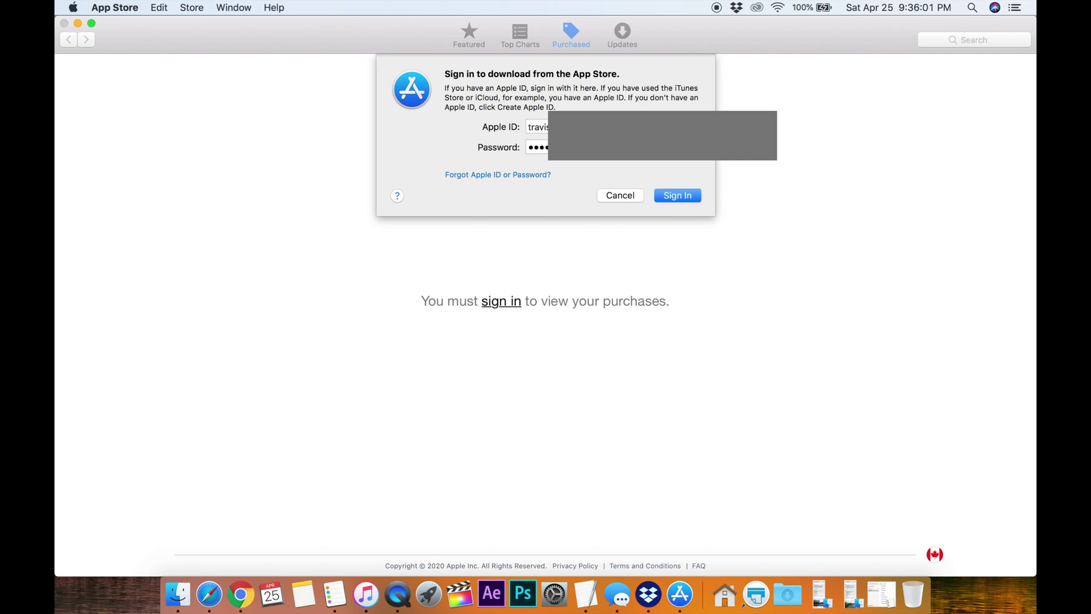
{"action": "key", "text": "Return"}
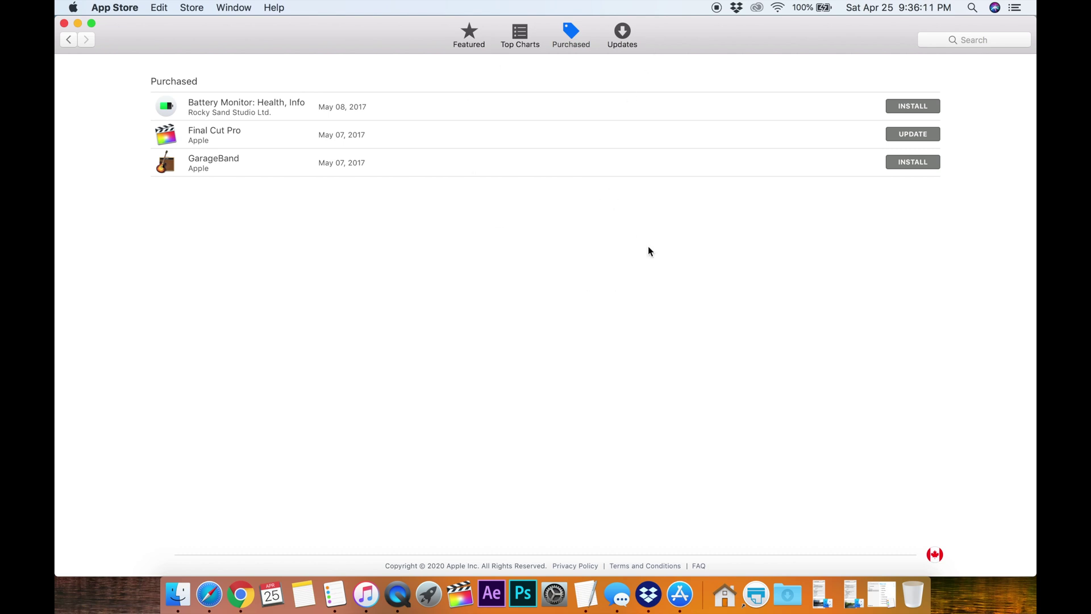
Step: Look through the Store and Help menus, and show the Top Paid and Top Free charts
{"action": "left_click", "coordinate": [516, 34]}
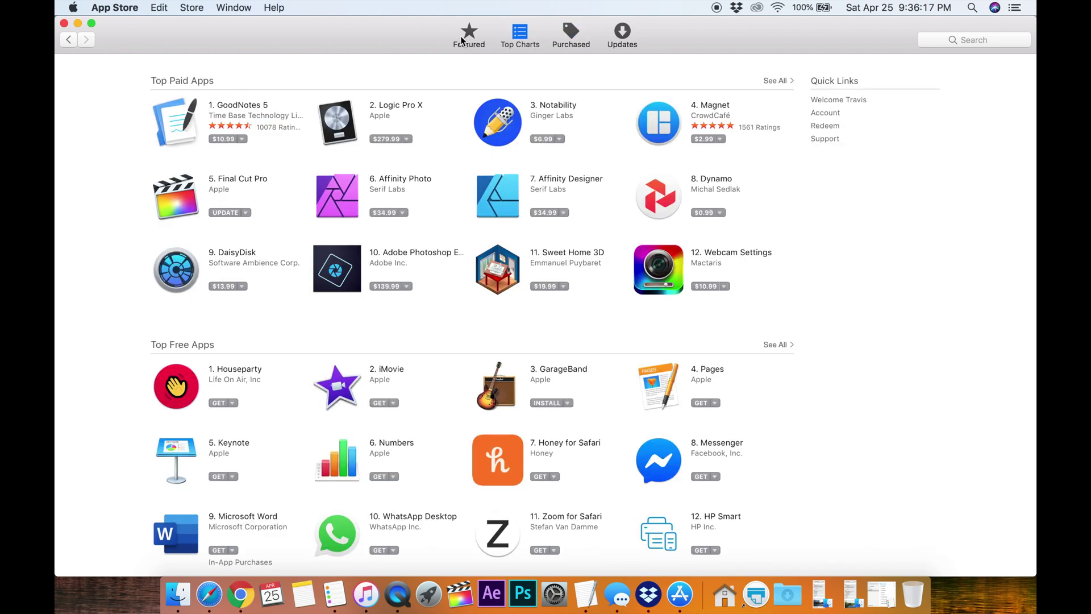
{"action": "left_click", "coordinate": [486, 40]}
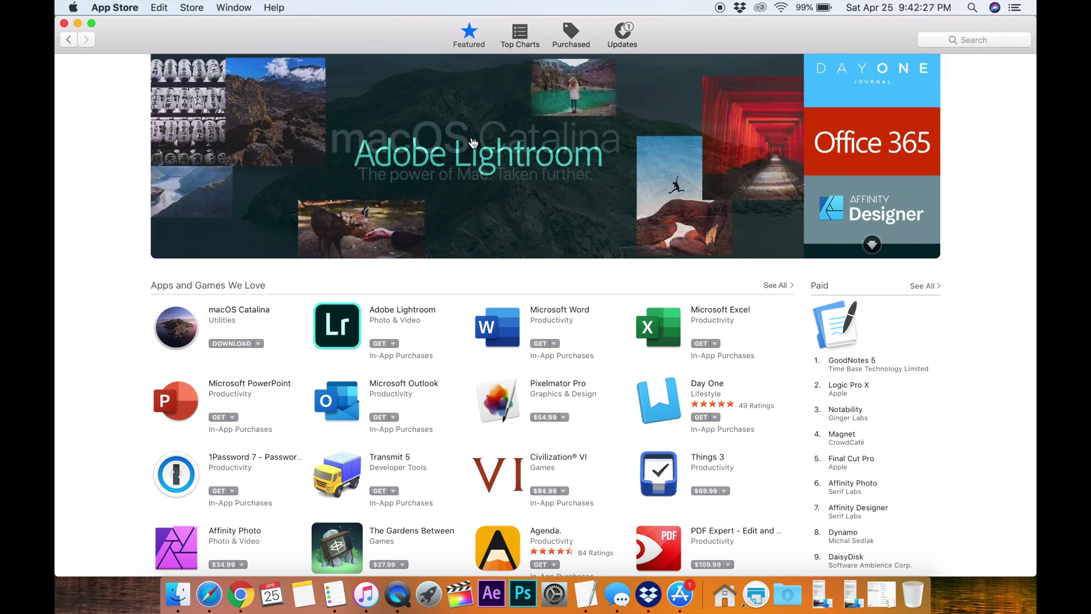
{"action": "left_click", "coordinate": [195, 12]}
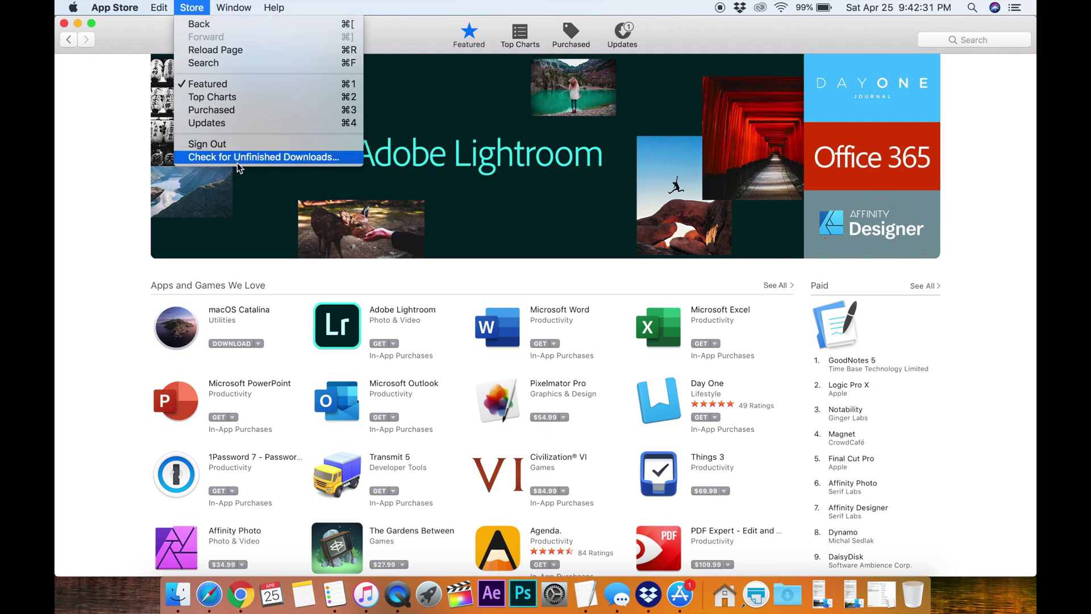
{"action": "left_click", "coordinate": [234, 7]}
{"action": "left_click", "coordinate": [522, 38]}
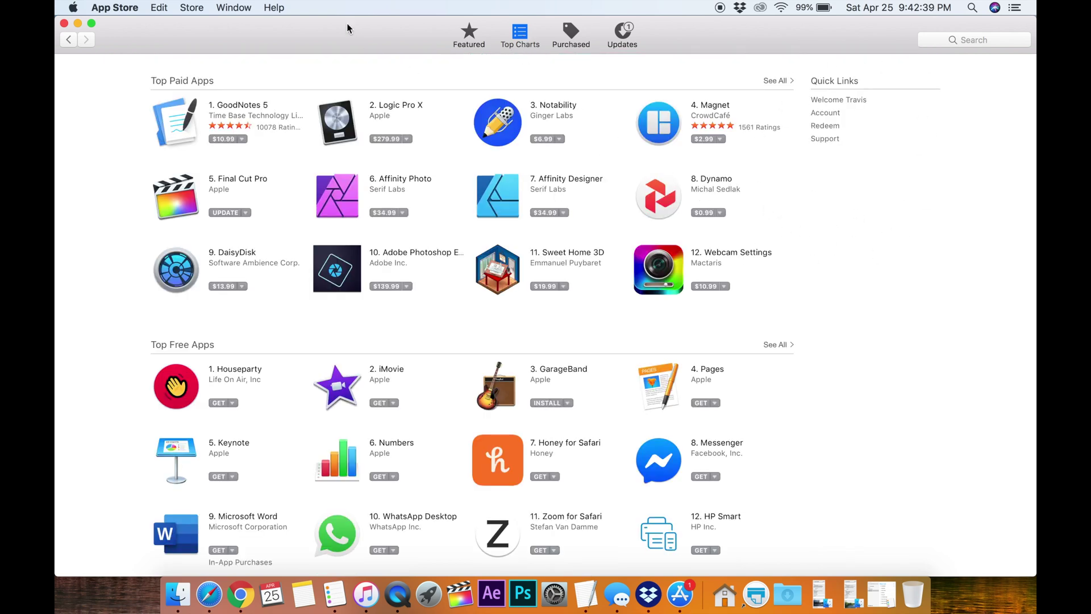
{"action": "left_click", "coordinate": [273, 8]}
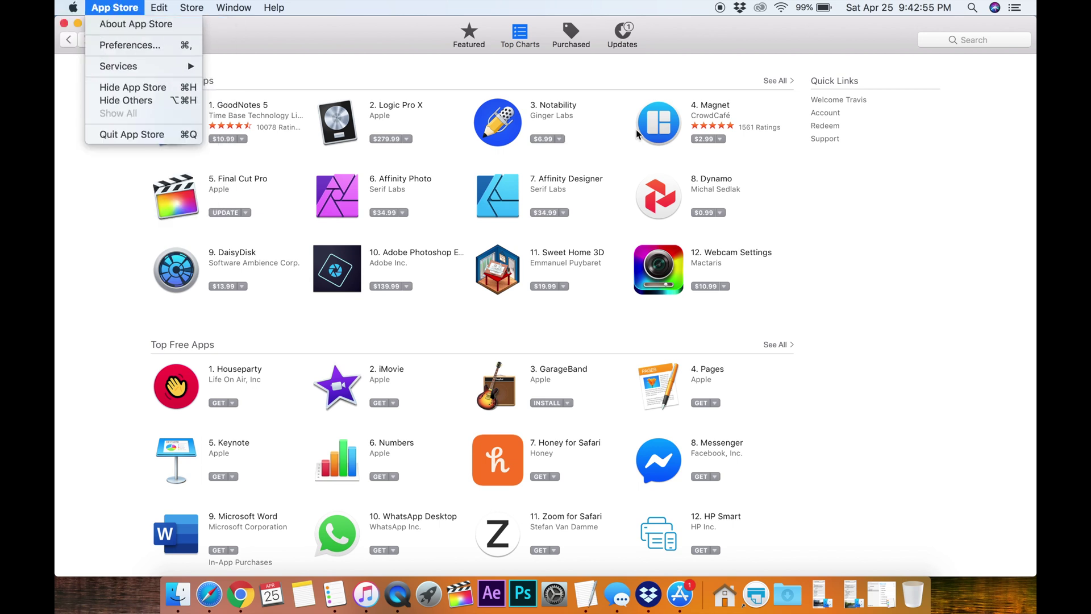
Step: Close the open App Store menu without choosing anything
{"action": "left_click", "coordinate": [889, 226]}
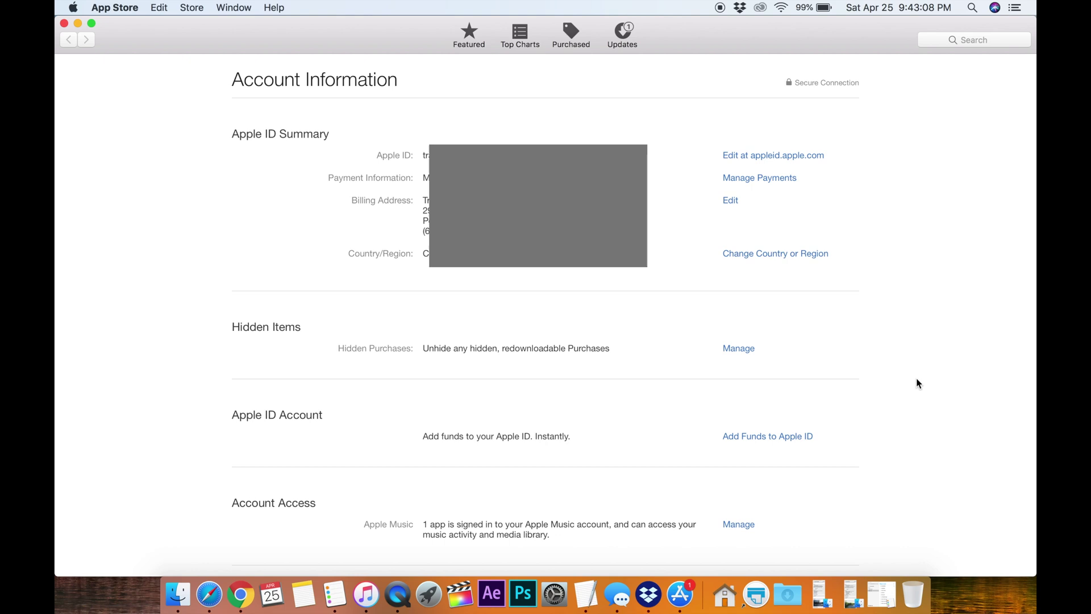
{"action": "scroll", "coordinate": [917, 382], "scroll_direction": "down", "scroll_amount": 2}
{"action": "scroll", "coordinate": [918, 382], "scroll_direction": "up", "scroll_amount": 2}
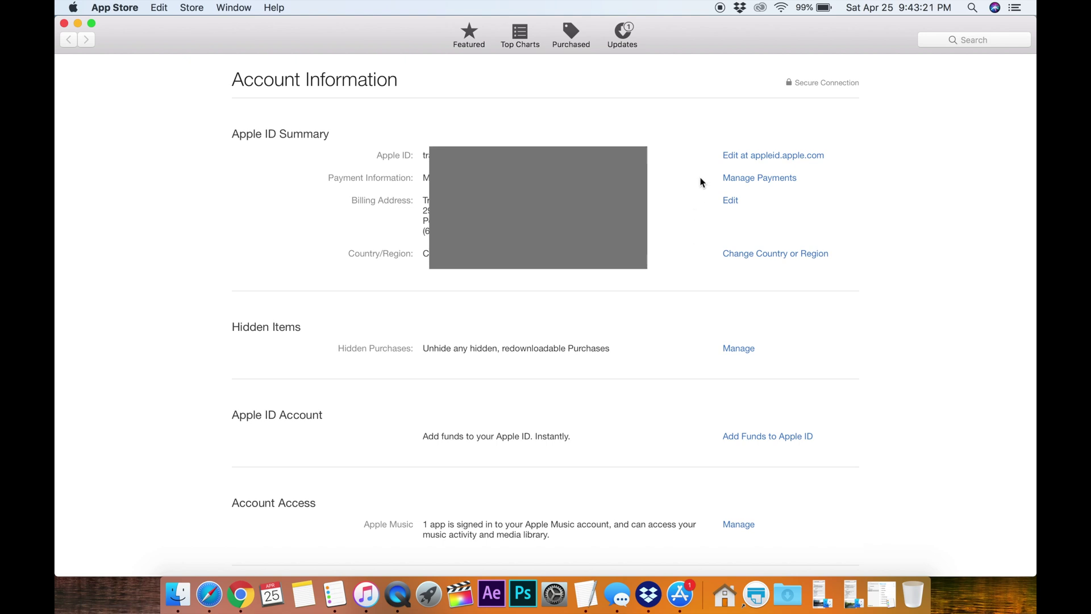
{"action": "scroll", "coordinate": [690, 235], "scroll_direction": "down", "scroll_amount": 5}
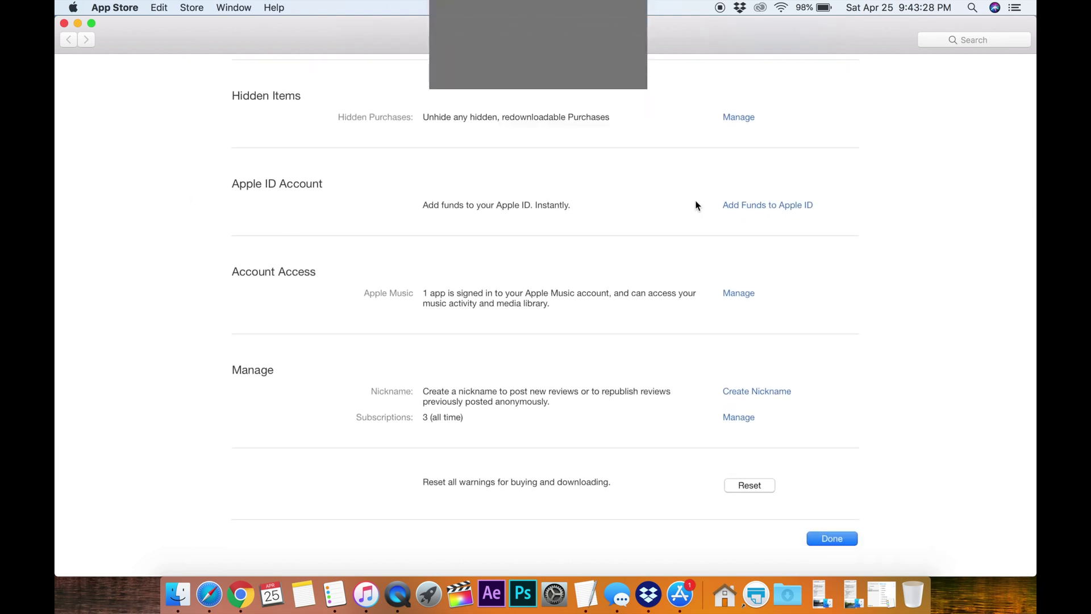
{"action": "scroll", "coordinate": [695, 205], "scroll_direction": "up", "scroll_amount": 5}
{"action": "scroll", "coordinate": [696, 205], "scroll_direction": "down", "scroll_amount": 1}
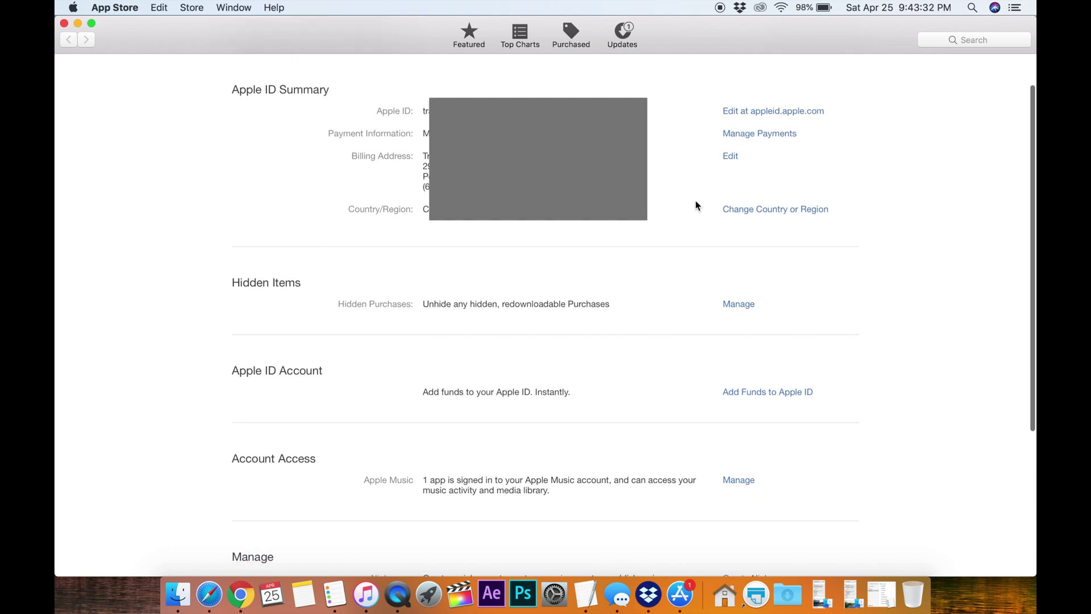
{"action": "scroll", "coordinate": [695, 206], "scroll_direction": "down", "scroll_amount": 1}
{"action": "scroll", "coordinate": [696, 206], "scroll_direction": "down", "scroll_amount": 4}
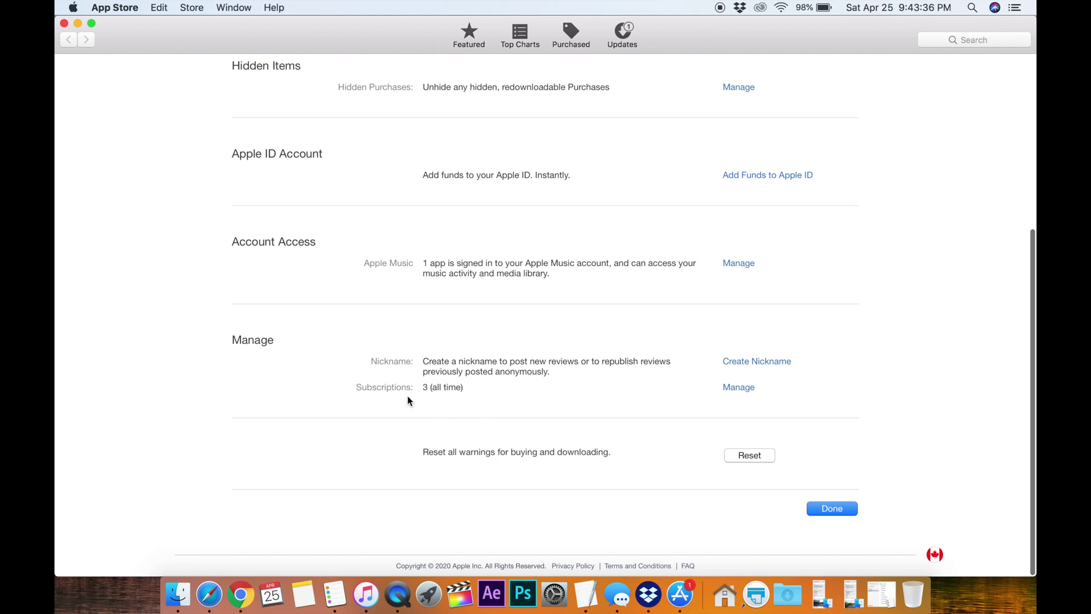
{"action": "scroll", "coordinate": [652, 409], "scroll_direction": "up", "scroll_amount": 3}
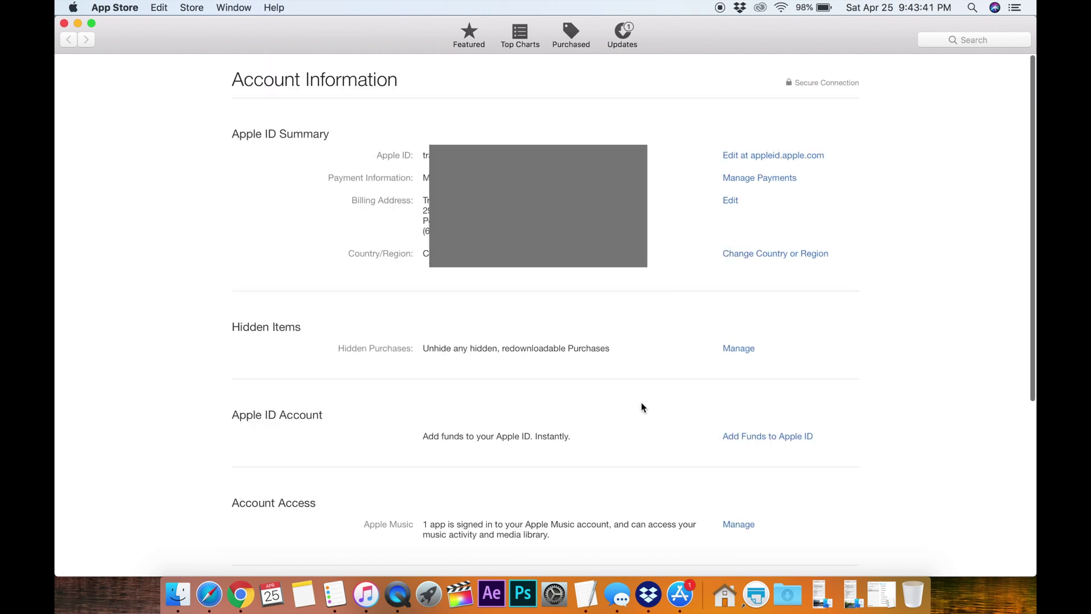
{"action": "scroll", "coordinate": [641, 406], "scroll_direction": "down", "scroll_amount": 3}
{"action": "scroll", "coordinate": [642, 406], "scroll_direction": "up", "scroll_amount": 1}
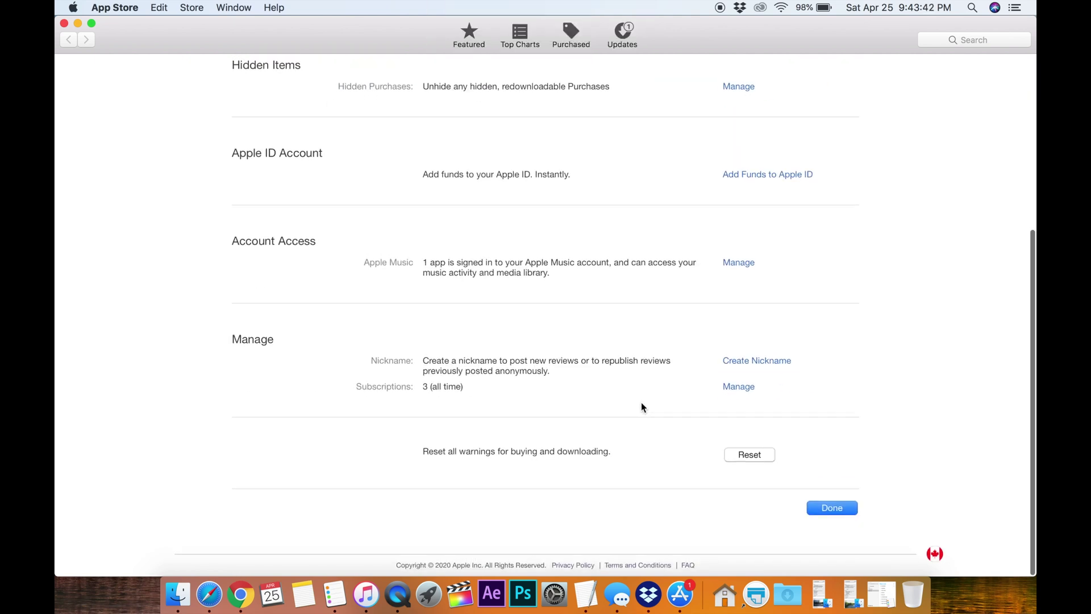
Step: Open Subscriptions and edit Apple TV+, showing its plans and May 02, 2020 renewal
{"action": "left_click", "coordinate": [738, 388]}
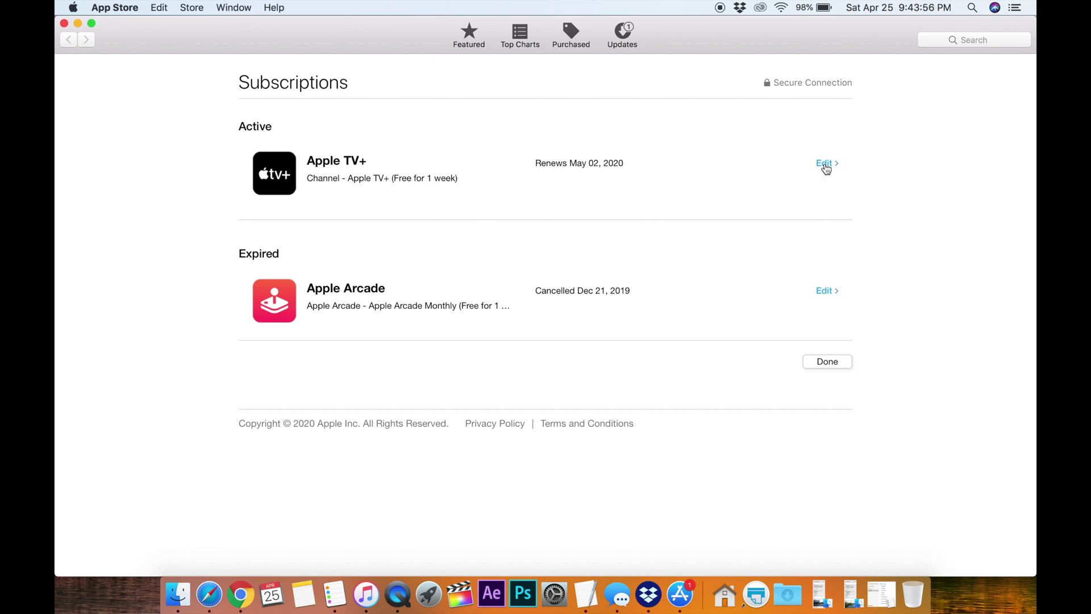
{"action": "left_click", "coordinate": [826, 165]}
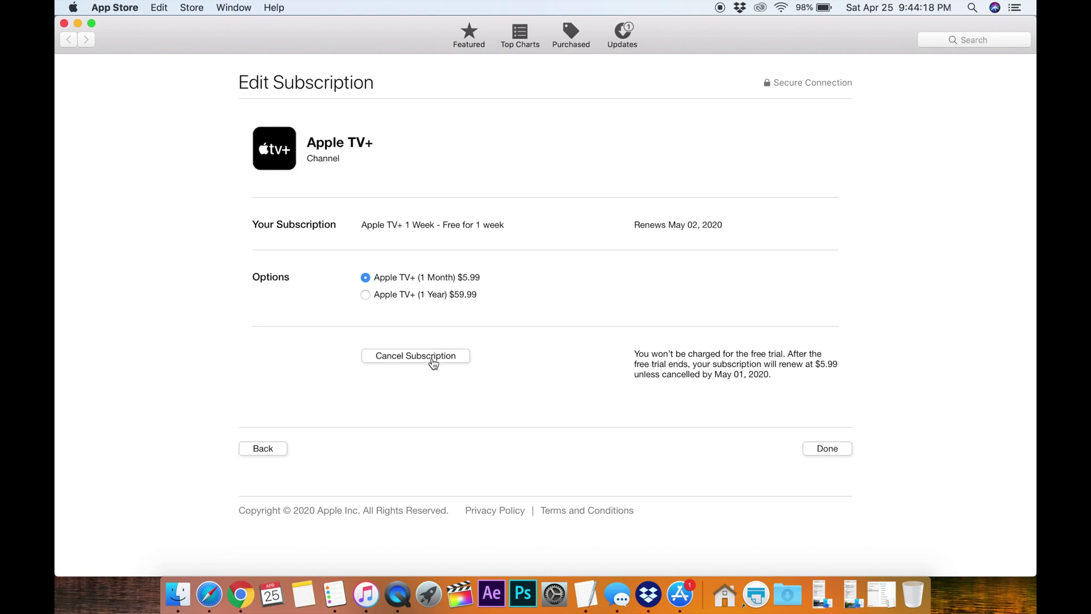
Step: Cancel and confirm ending Apple TV+, so its free week expires May 02, 2020
{"action": "left_click", "coordinate": [432, 362]}
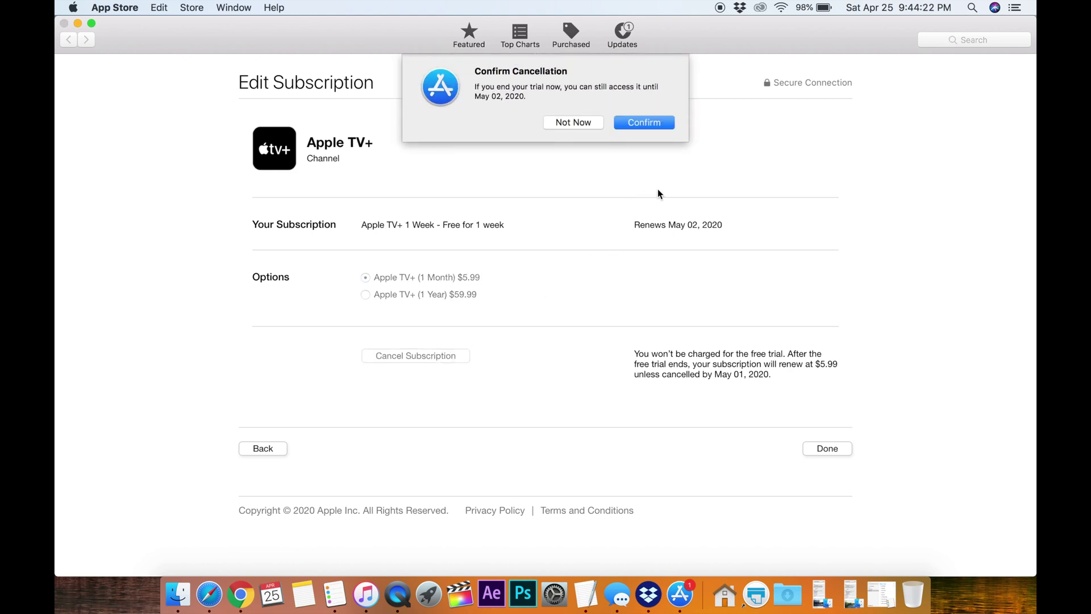
{"action": "left_click", "coordinate": [643, 122]}
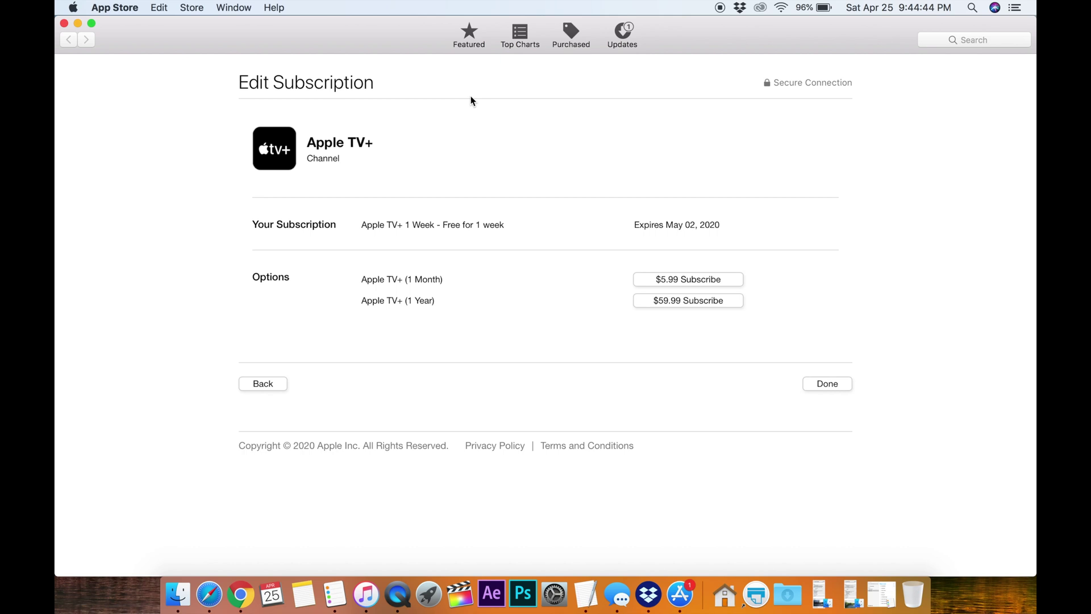
Step: Return to the Subscriptions list showing Apple TV+ expiring May 02, 2020
{"action": "left_click", "coordinate": [261, 386]}
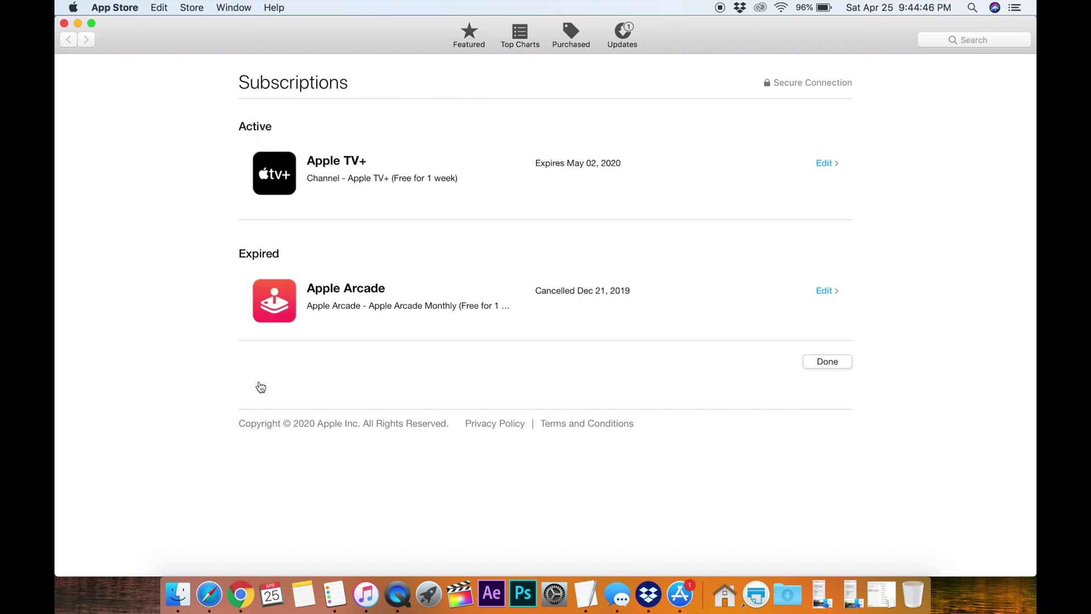